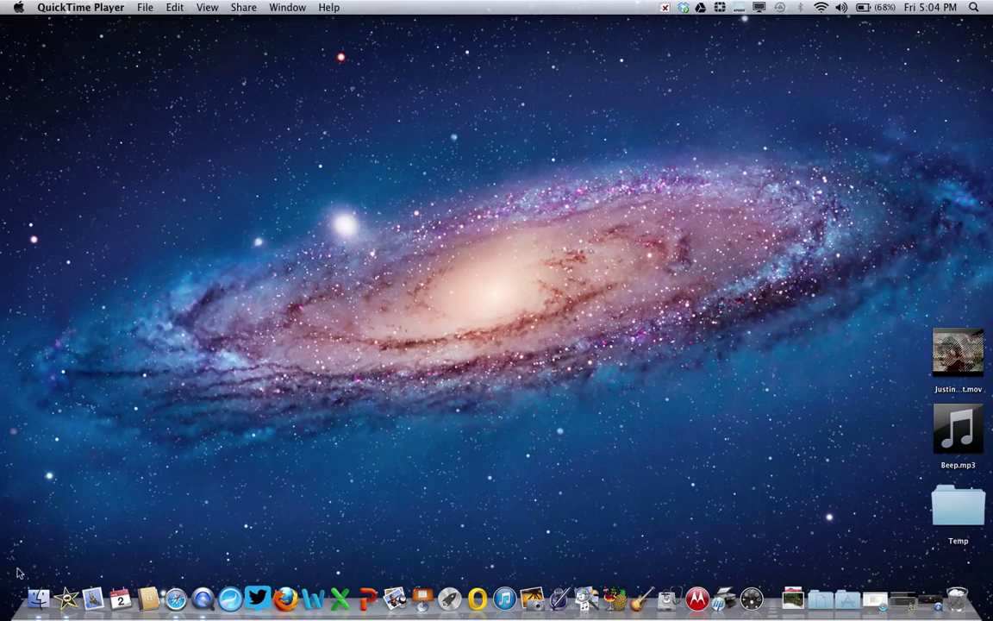
# - Launch iMovie and create a new No Theme project named 'Muting'
pyautogui.click(67, 597)
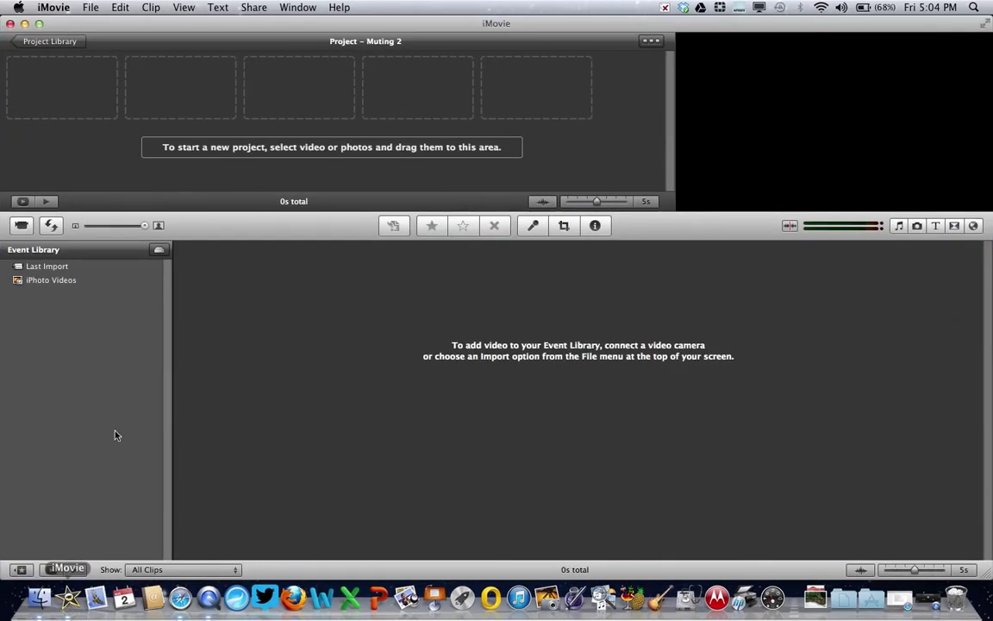
pyautogui.click(90, 8)
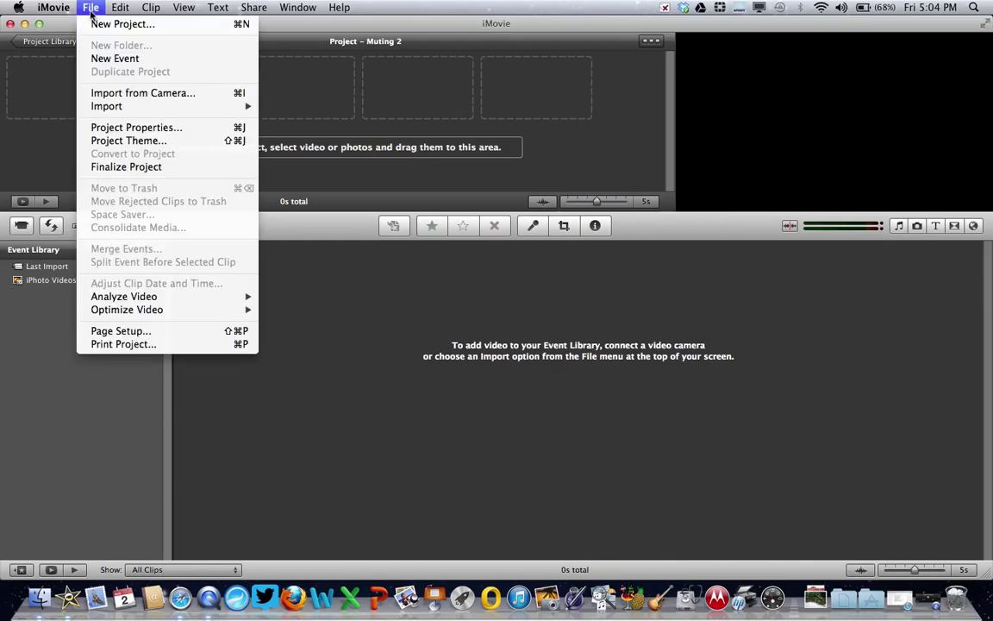
pyautogui.click(93, 29)
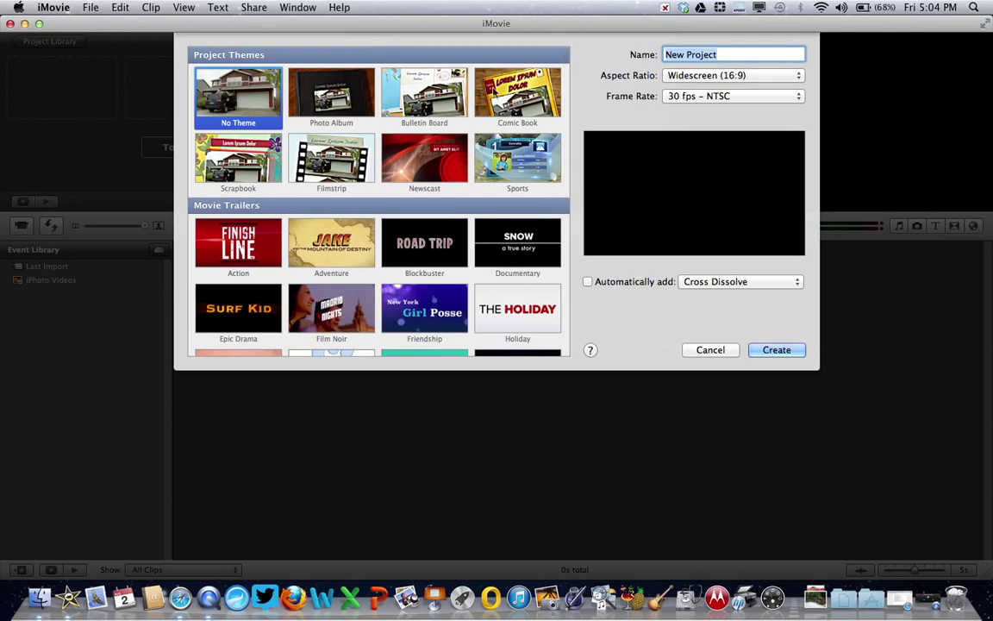
pyautogui.press('BackSpace')
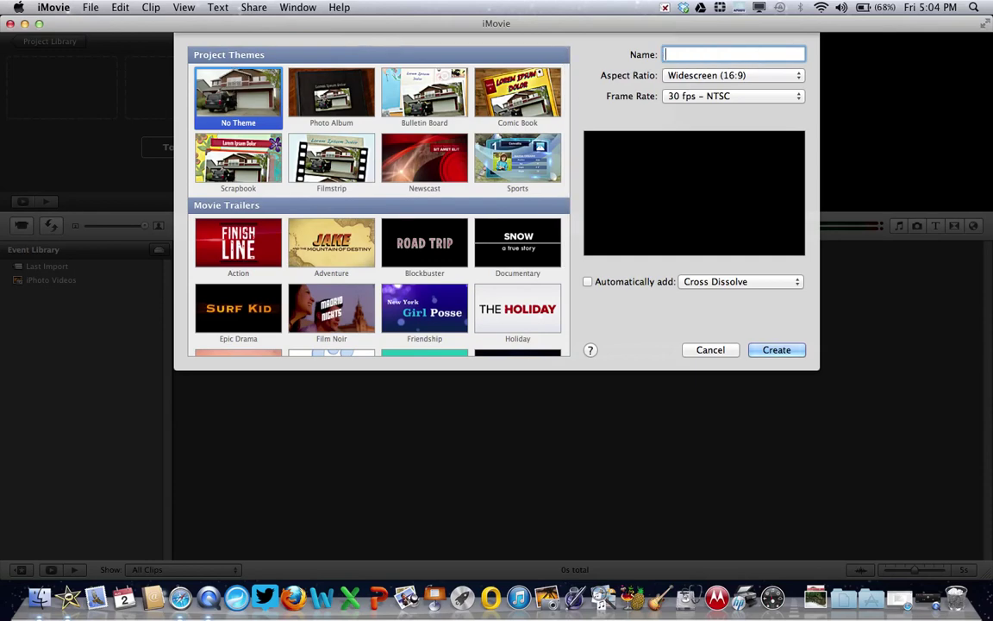
pyautogui.write('Muting')
pyautogui.click(772, 350)
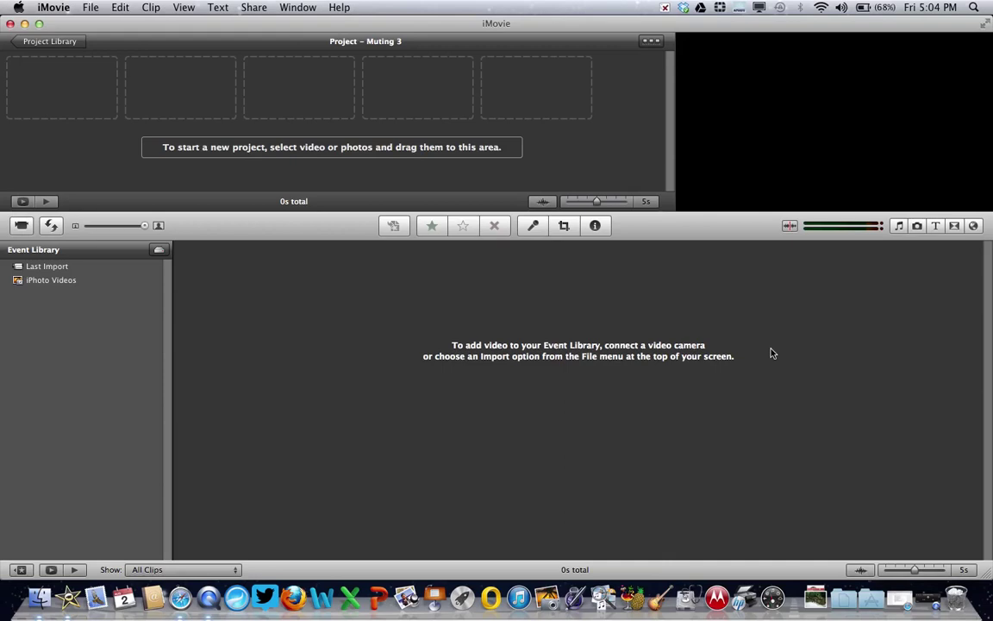
# - Import the .mov clip from the Desktop into a new event
pyautogui.click(88, 8)
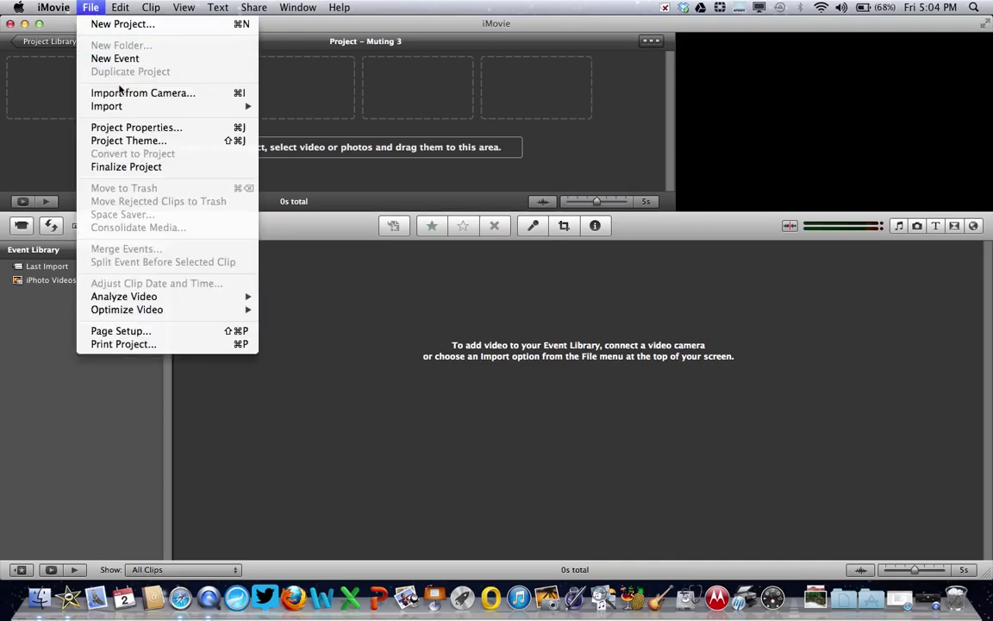
pyautogui.moveTo(119, 106)
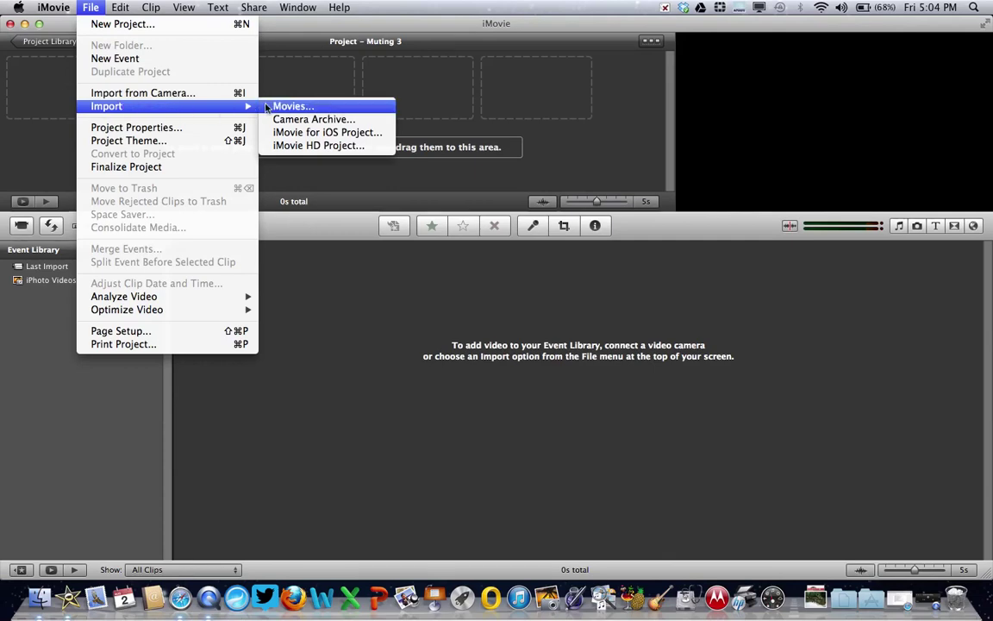
pyautogui.click(272, 106)
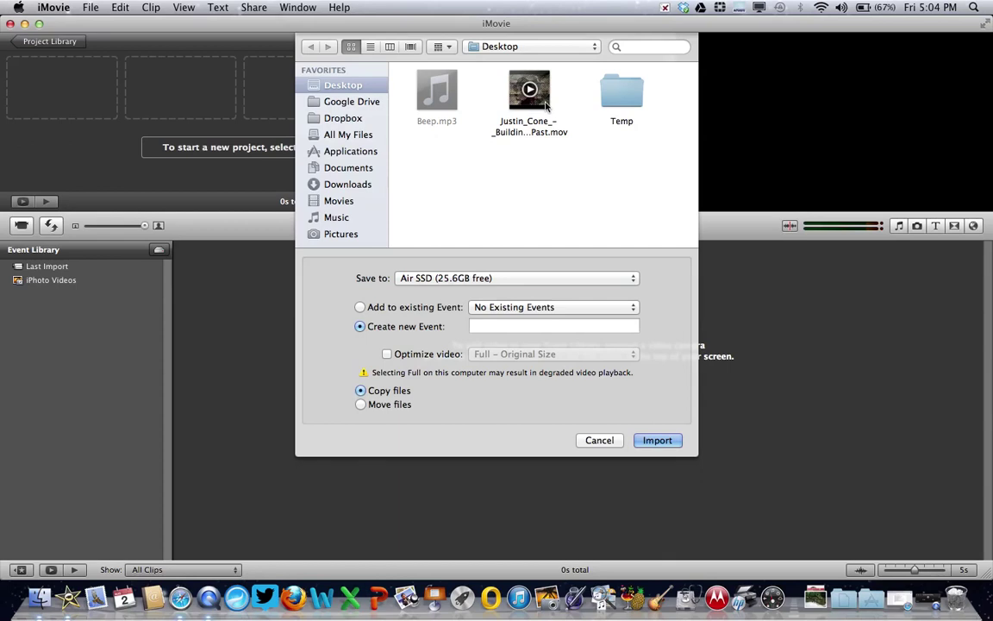
pyautogui.click(546, 102)
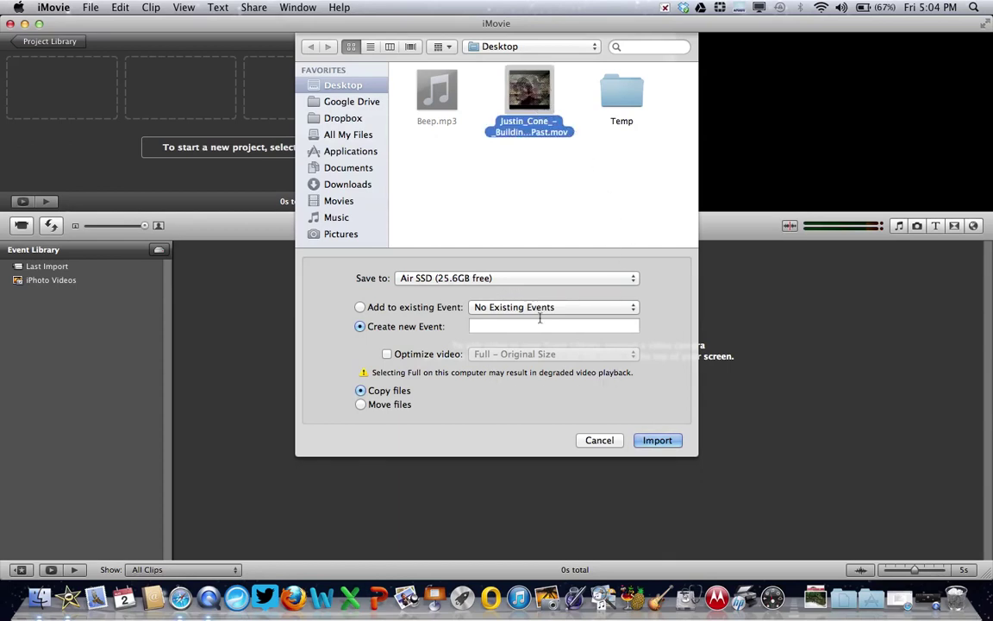
pyautogui.click(665, 443)
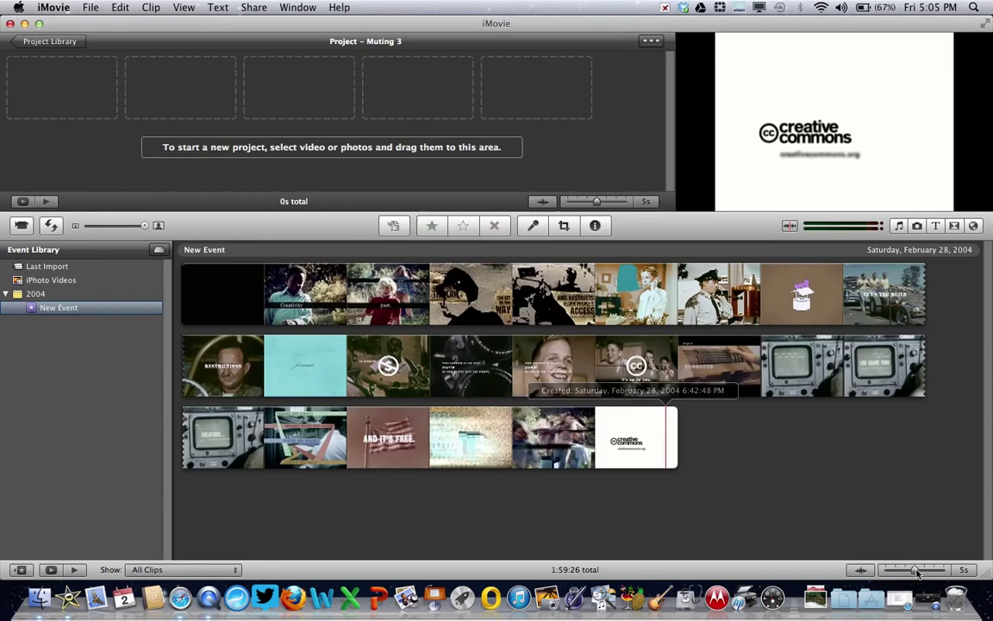
# - Drag the event browser's thumbnail zoom slider to 30s to condense the filmstrip
pyautogui.moveTo(905, 571); pyautogui.dragTo(935, 579)
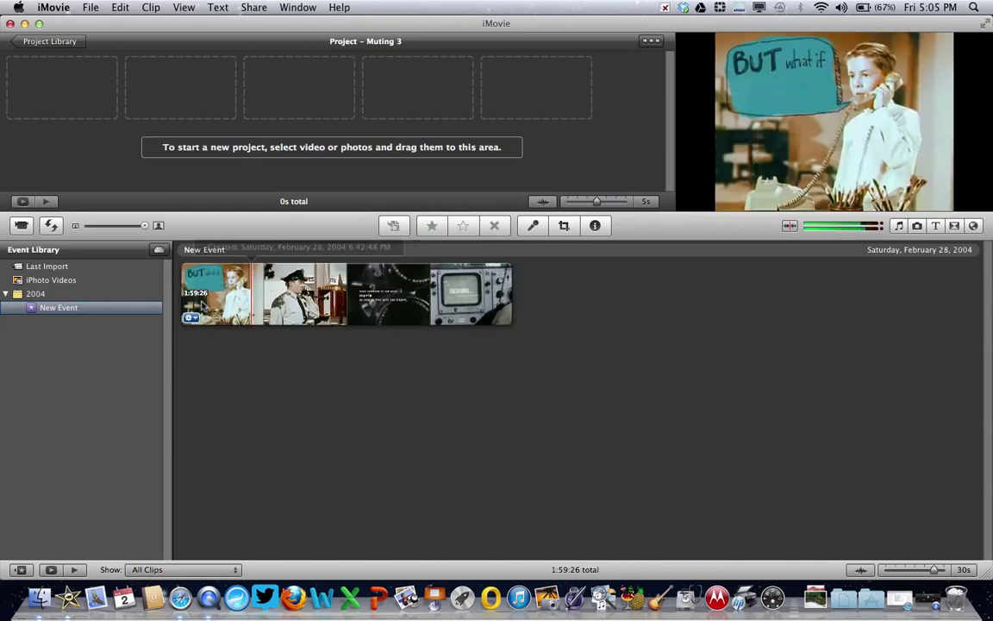
# - Select the entire 1:59:26 event clip and drag it into the Muting 3 project
pyautogui.click(182, 307)
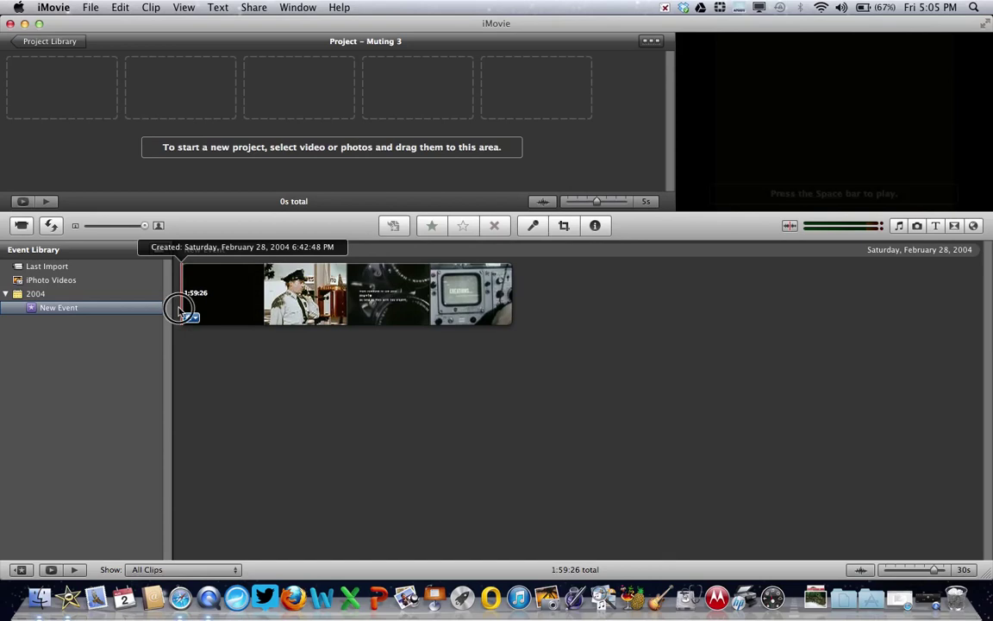
pyautogui.moveTo(250, 303); pyautogui.dragTo(543, 310)
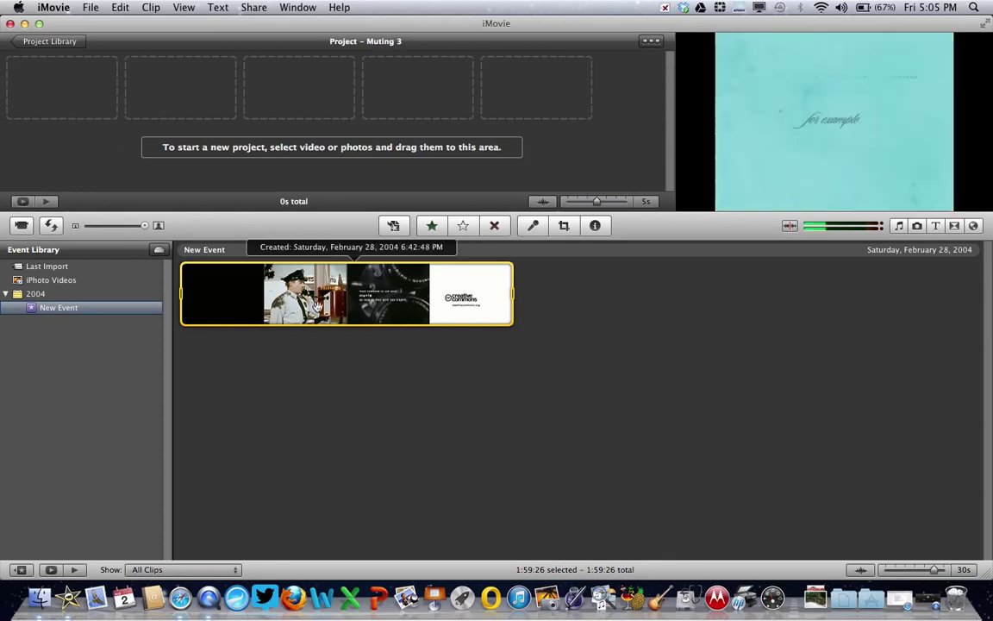
pyautogui.moveTo(318, 305); pyautogui.dragTo(293, 108)
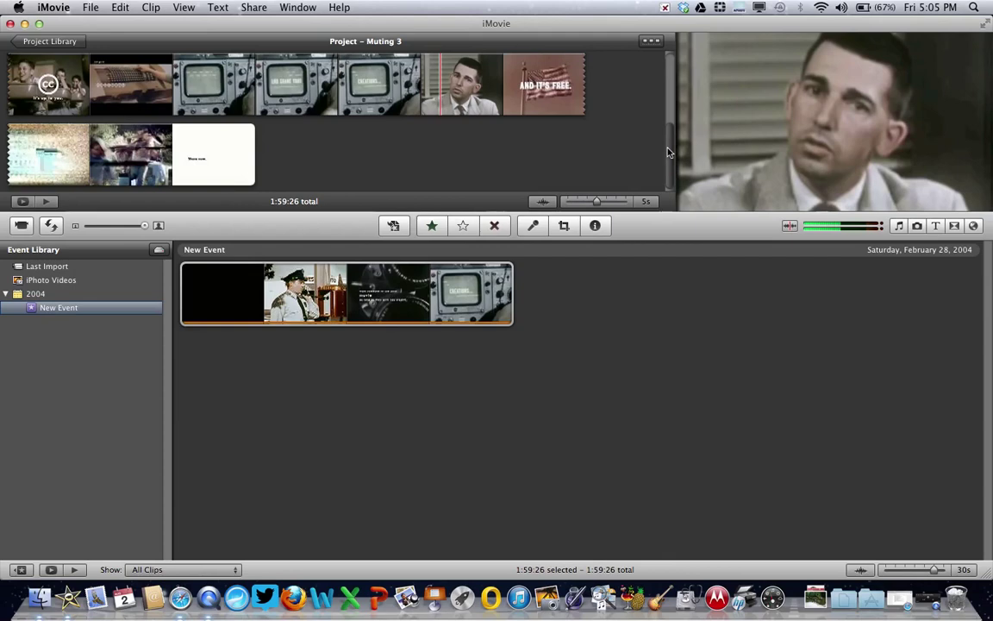
# - Show the project as one horizontal timeline, zoom it in, and display audio waveforms
pyautogui.moveTo(668, 153)
pyautogui.mouseDown()
pyautogui.moveTo(667, 69)
pyautogui.moveTo(670, 157)
pyautogui.mouseUp()
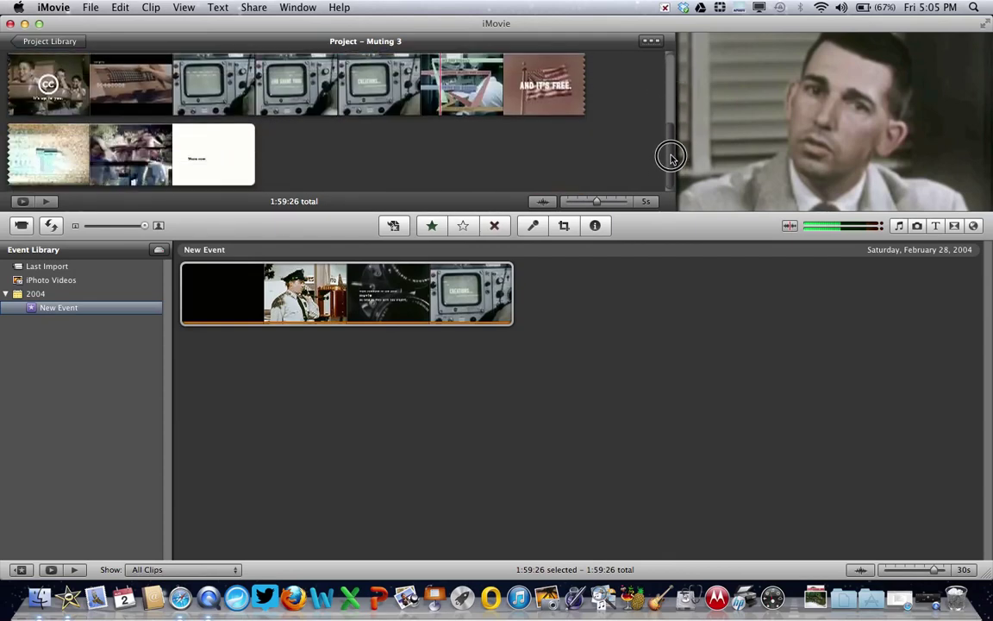
pyautogui.click(651, 42)
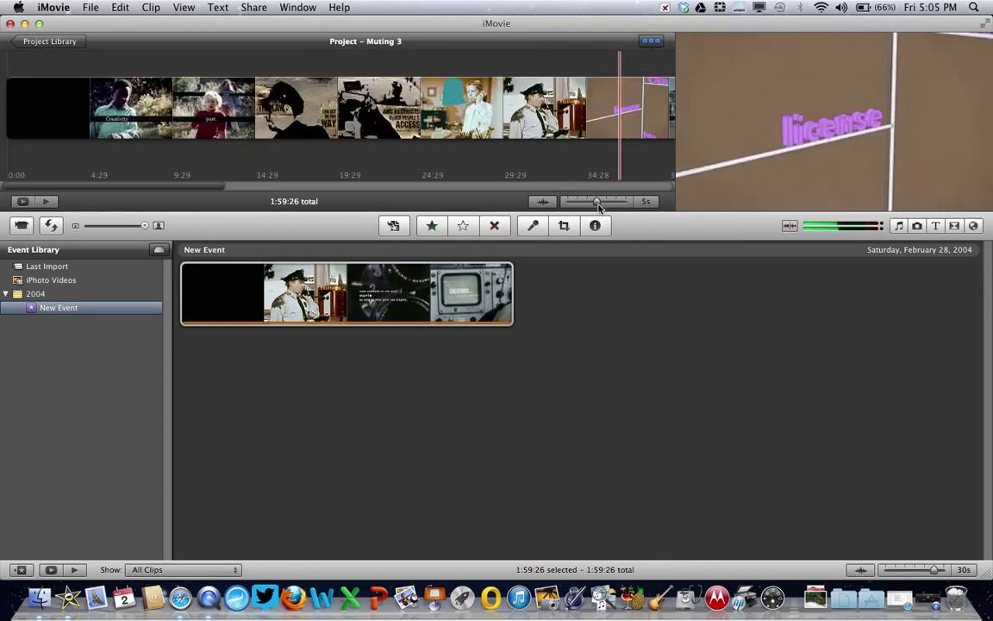
pyautogui.moveTo(597, 202); pyautogui.dragTo(568, 207)
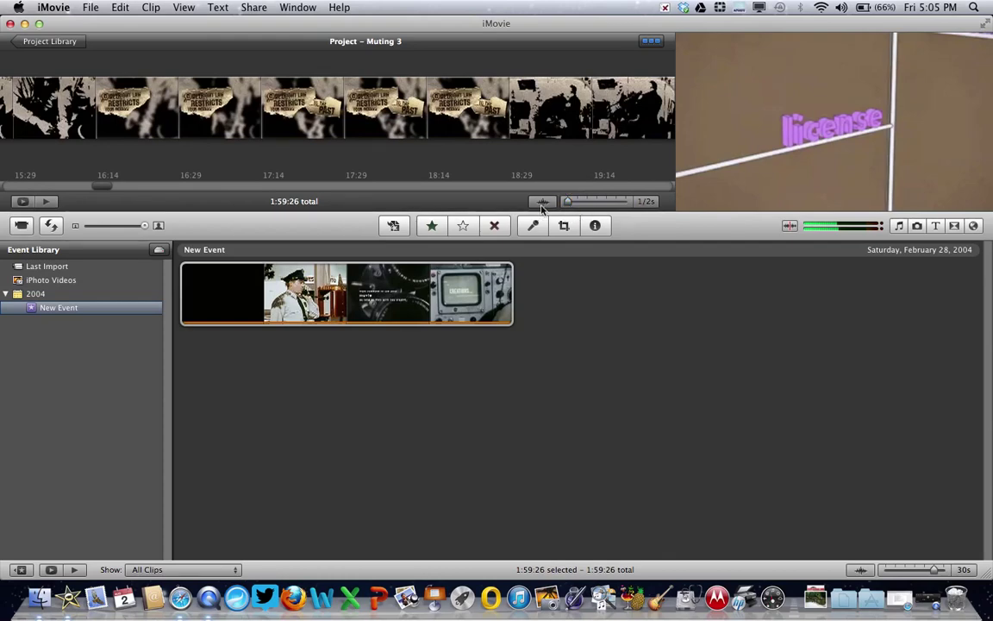
pyautogui.click(542, 201)
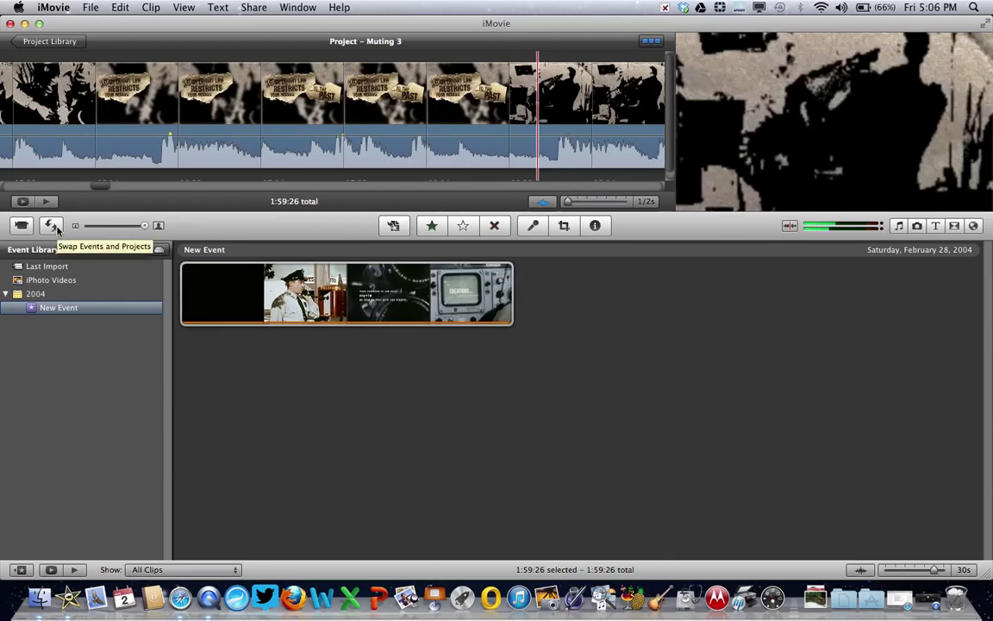
# - Swap the event and project areas, scroll to the start, and play up to the Creativity section
pyautogui.click(52, 225)
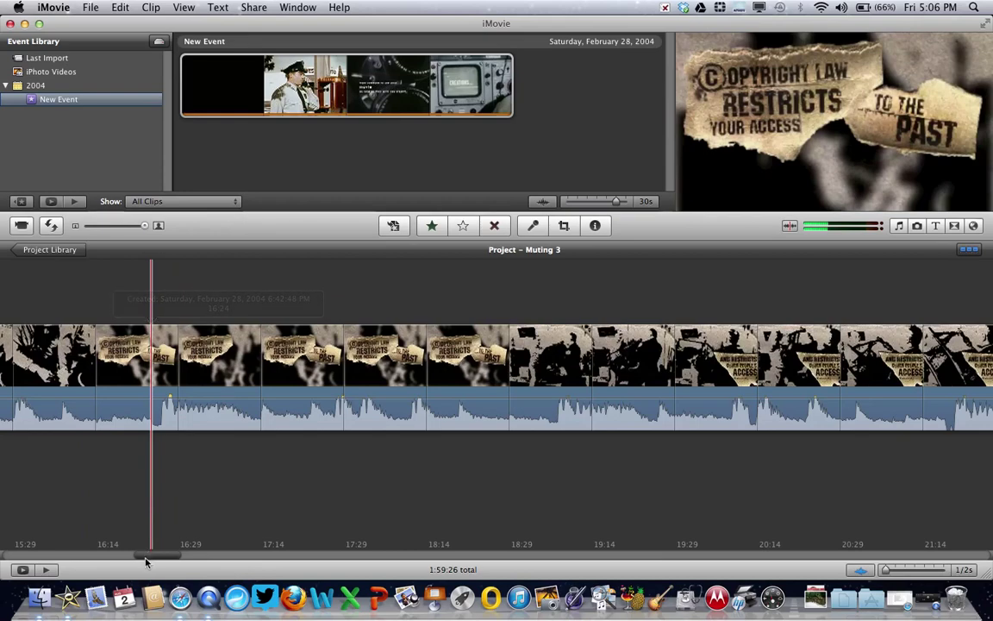
pyautogui.moveTo(145, 559); pyautogui.dragTo(4, 547)
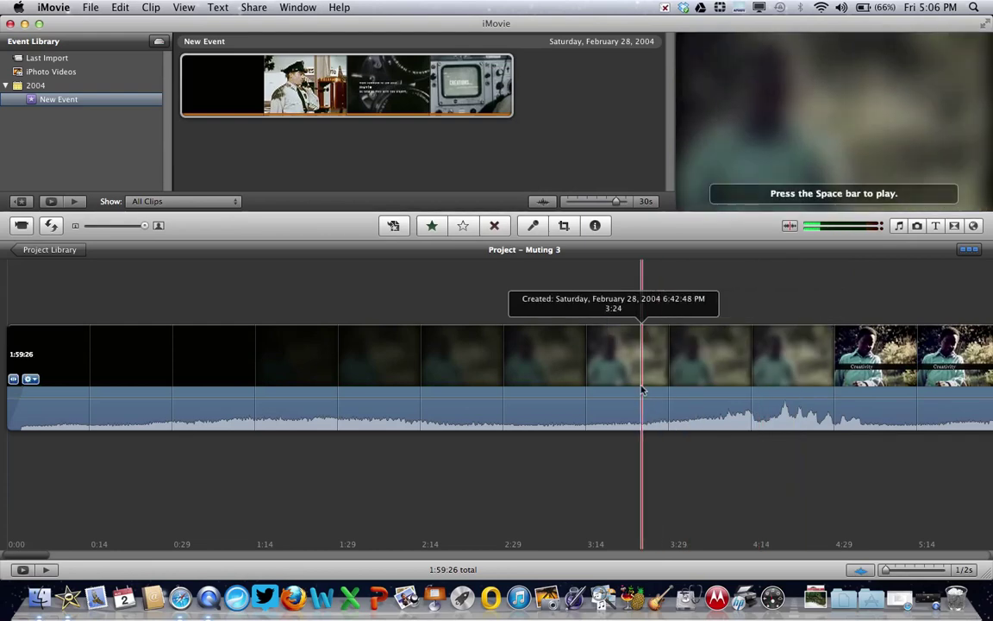
pyautogui.press('space')
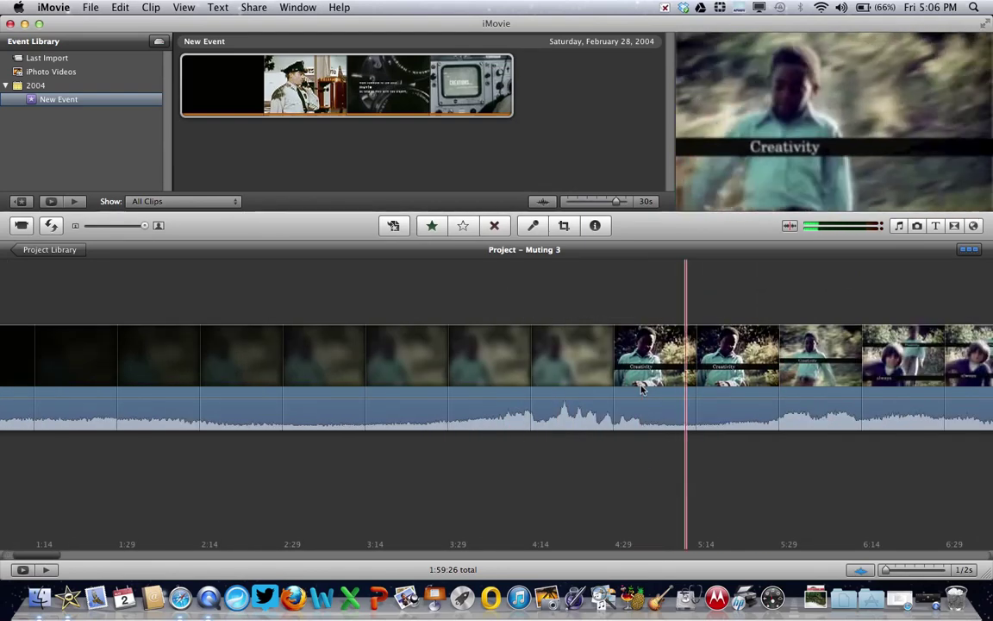
pyautogui.press('space')
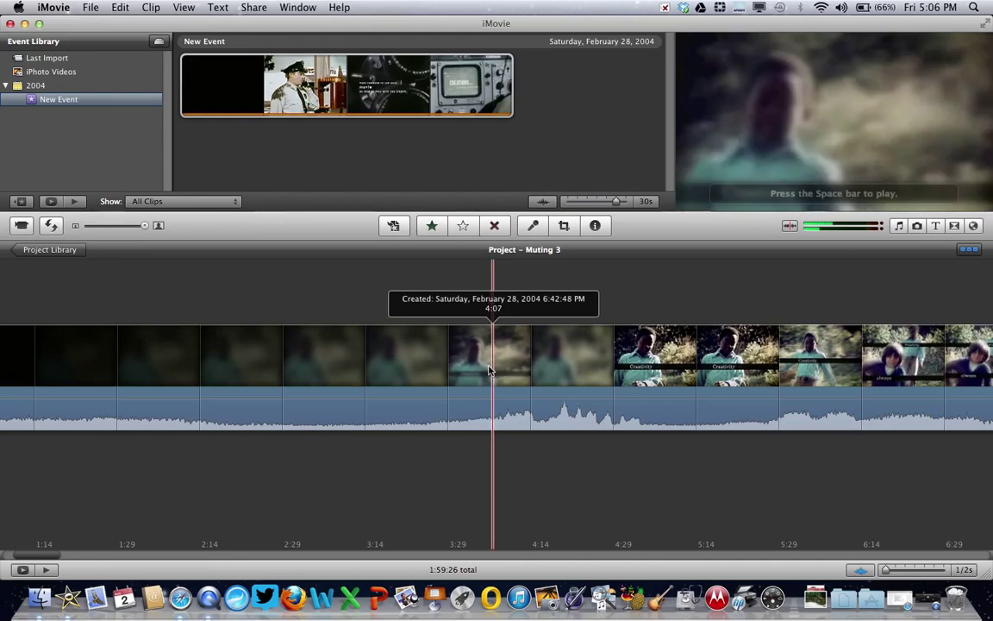
# - Select about 0:28 of the project filmstrip around the start of the Creativity section
pyautogui.click(488, 368)
pyautogui.moveTo(489, 369); pyautogui.dragTo(644, 369)
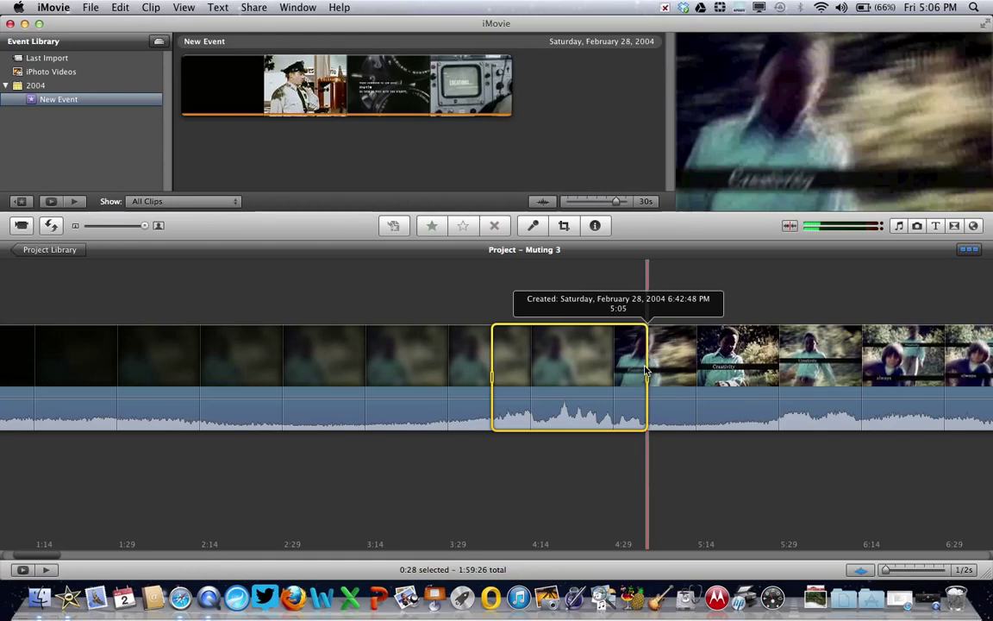
# - Split the 0:28 selection into its own clip and drag its volume line down to mute it
pyautogui.click(150, 7)
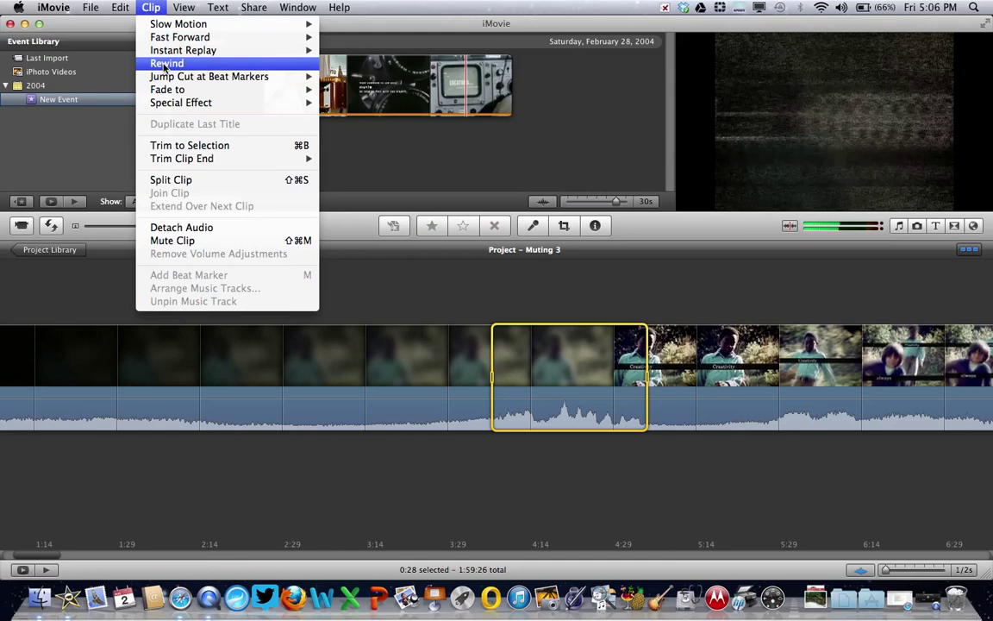
pyautogui.click(174, 180)
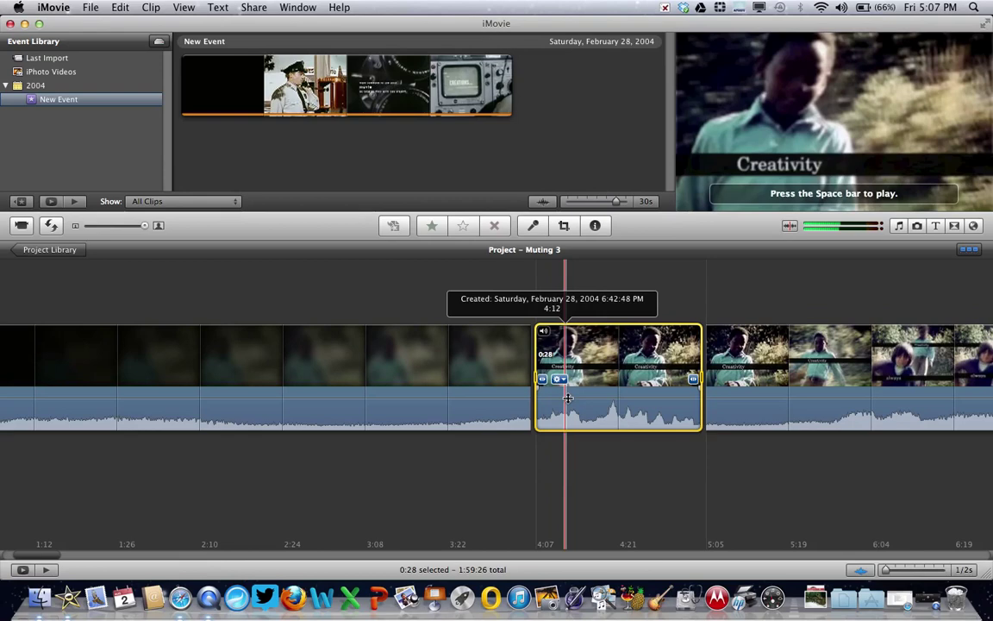
pyautogui.click(567, 397)
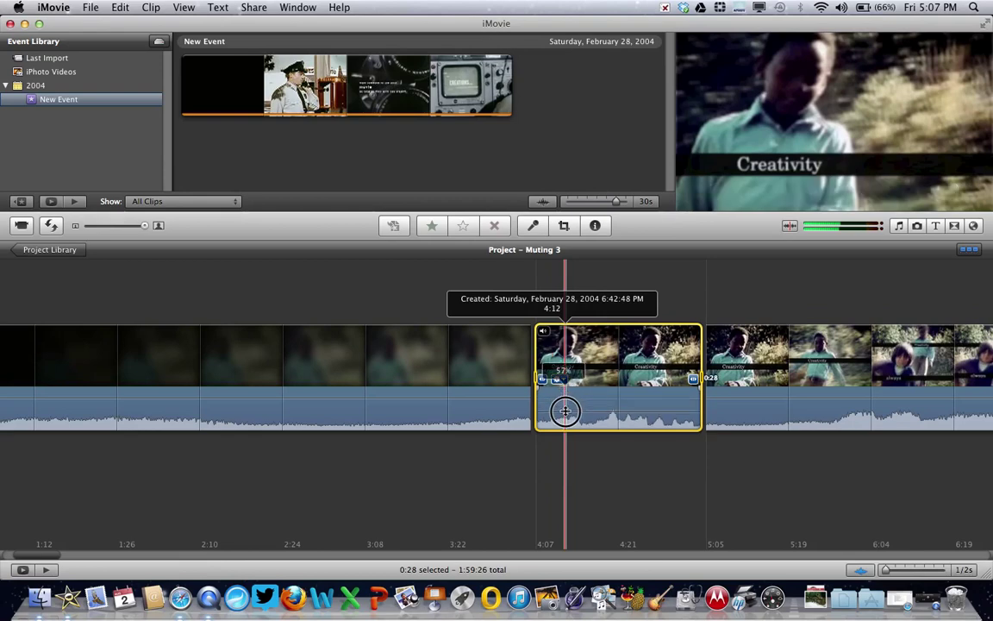
pyautogui.moveTo(567, 397); pyautogui.dragTo(574, 449)
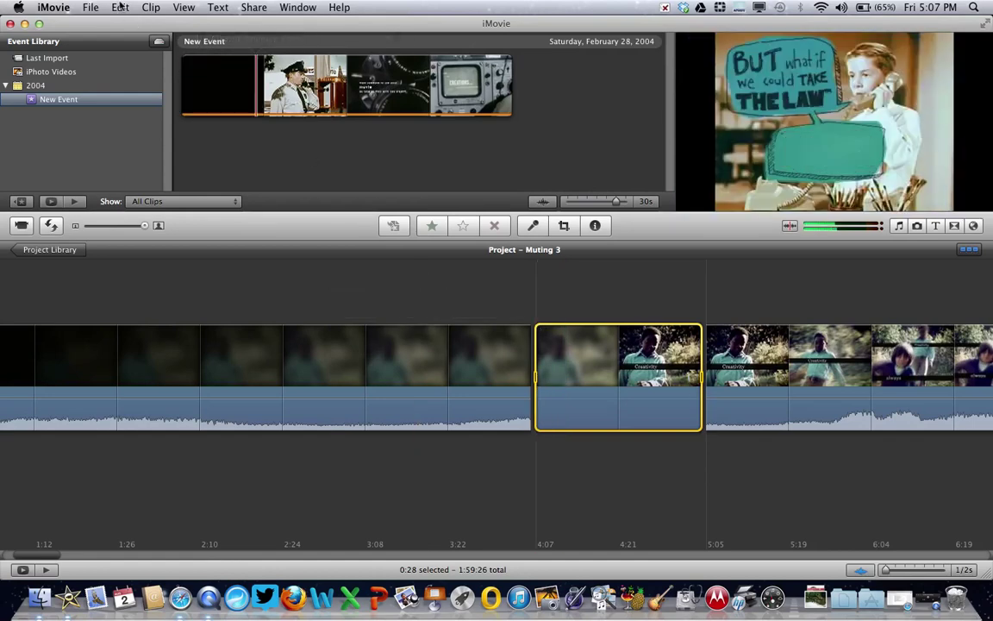
# - Export Muting 3.m4v to the Desktop at the Mobile 480x272 size
pyautogui.click(253, 7)
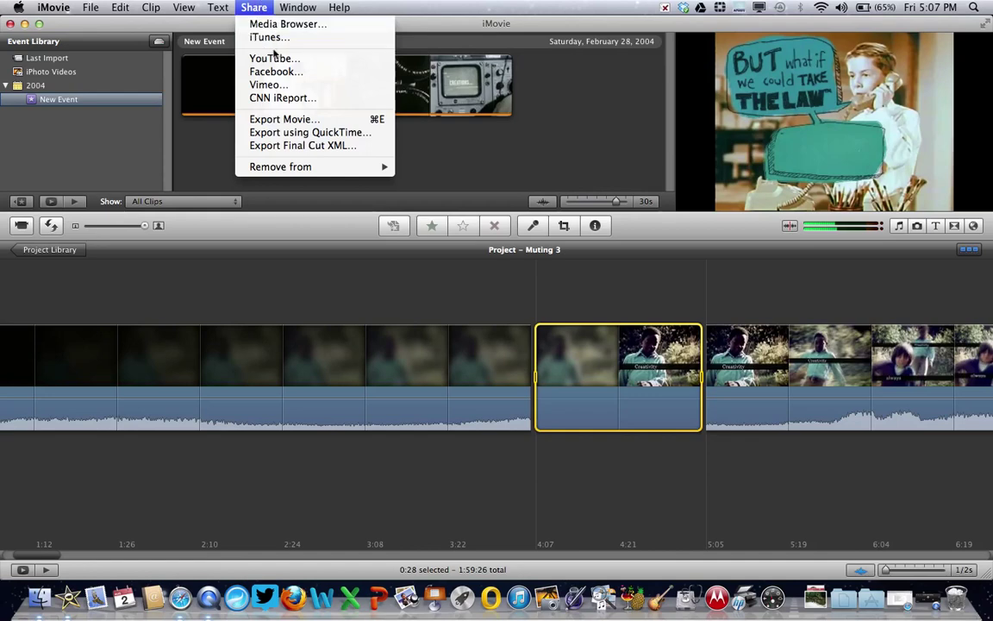
pyautogui.click(274, 119)
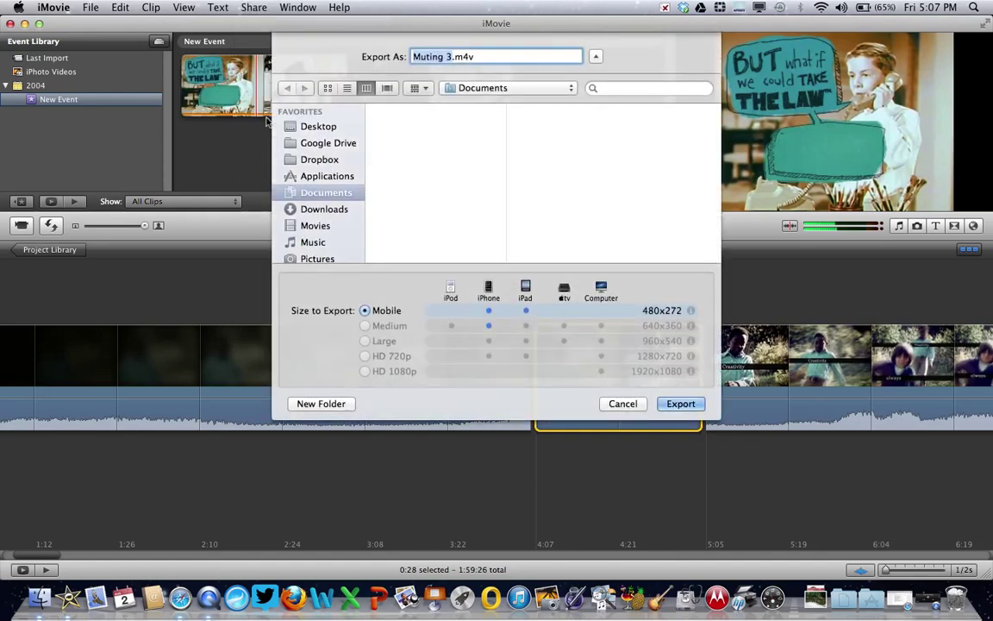
pyautogui.click(318, 126)
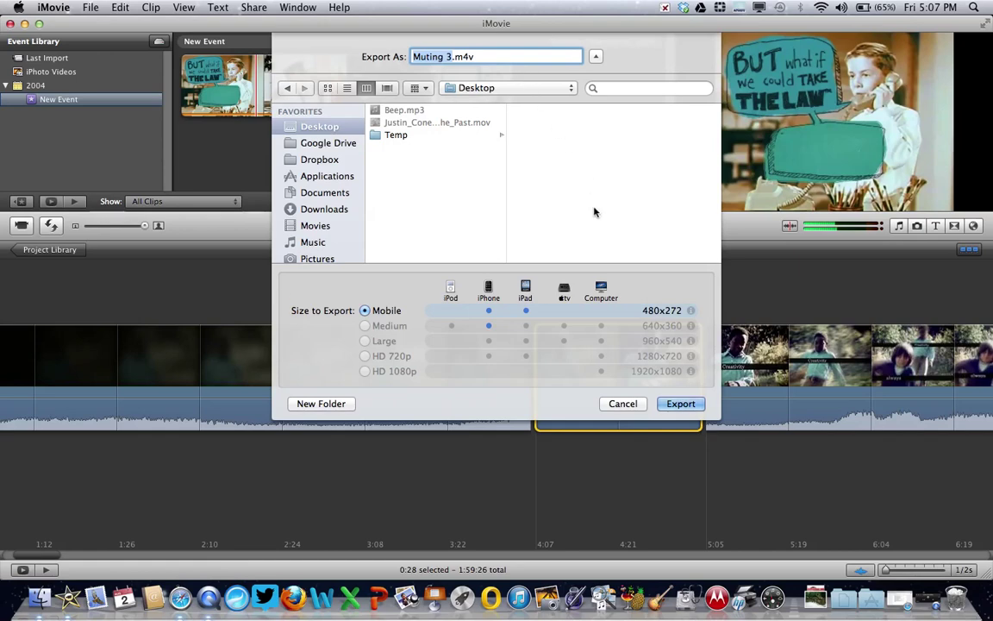
pyautogui.click(695, 410)
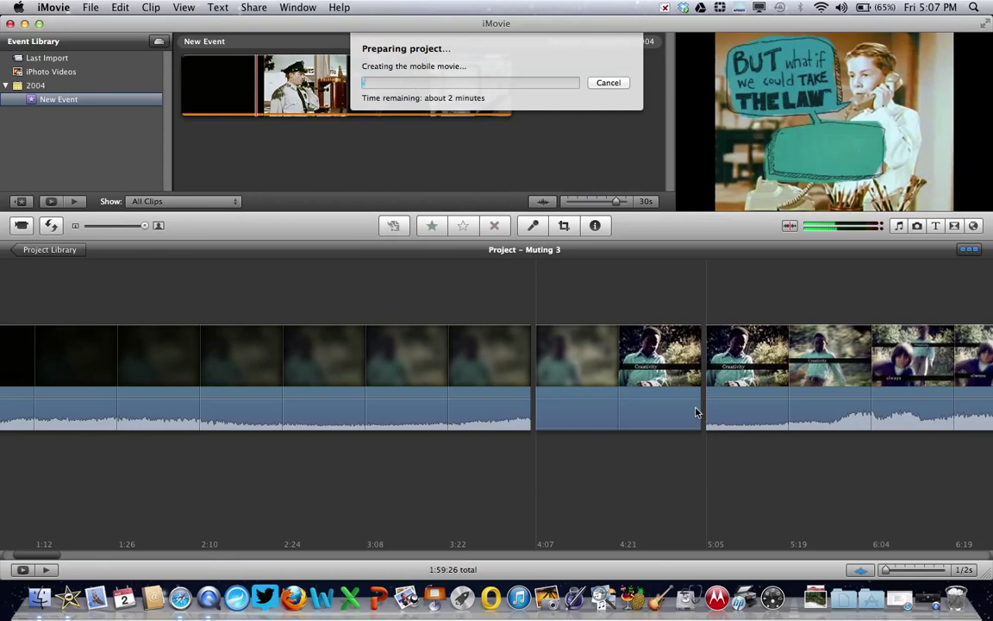
# - Cancel the Muting 3.m4v export in the progress dialog
pyautogui.click(604, 83)
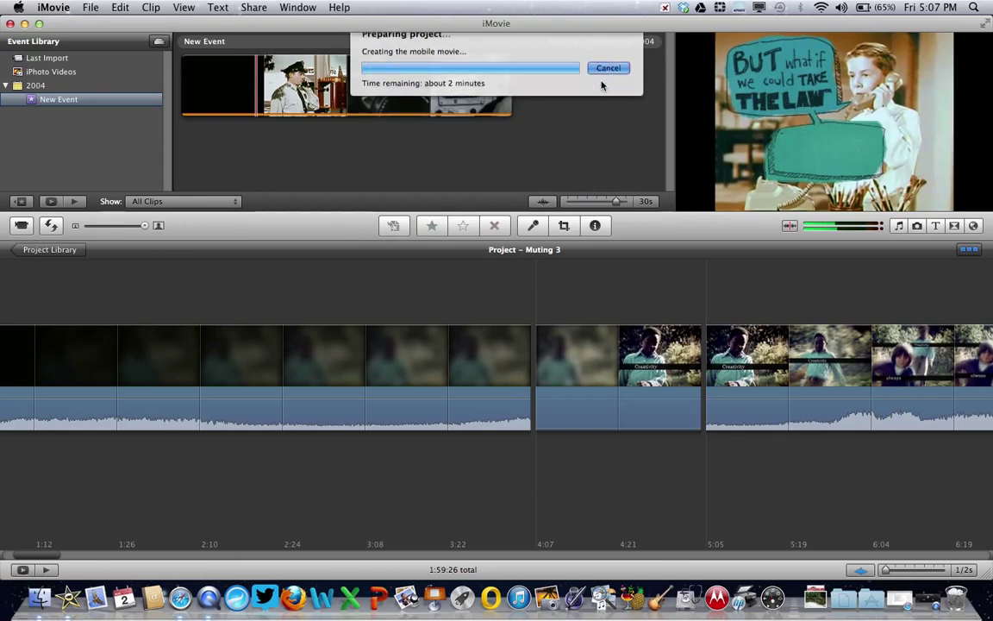